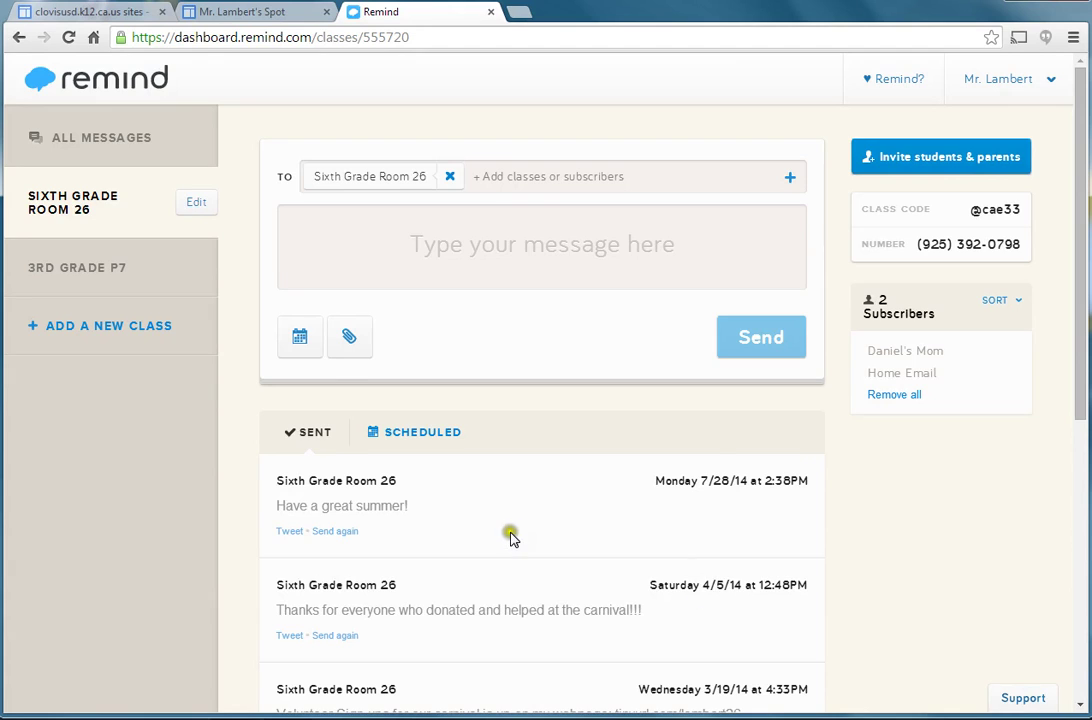
Open the teacher's account dropdown at the top right of the Sixth Grade Room 26 dashboard
{"action": "scroll", "coordinate": [509, 534], "scroll_direction": "down", "scroll_amount": 2}
{"action": "scroll", "coordinate": [520, 480], "scroll_direction": "up", "scroll_amount": 1}
{"action": "scroll", "coordinate": [525, 485], "scroll_direction": "up", "scroll_amount": 1}
{"action": "left_click", "coordinate": [975, 90]}
{"action": "left_click", "coordinate": [968, 510]}
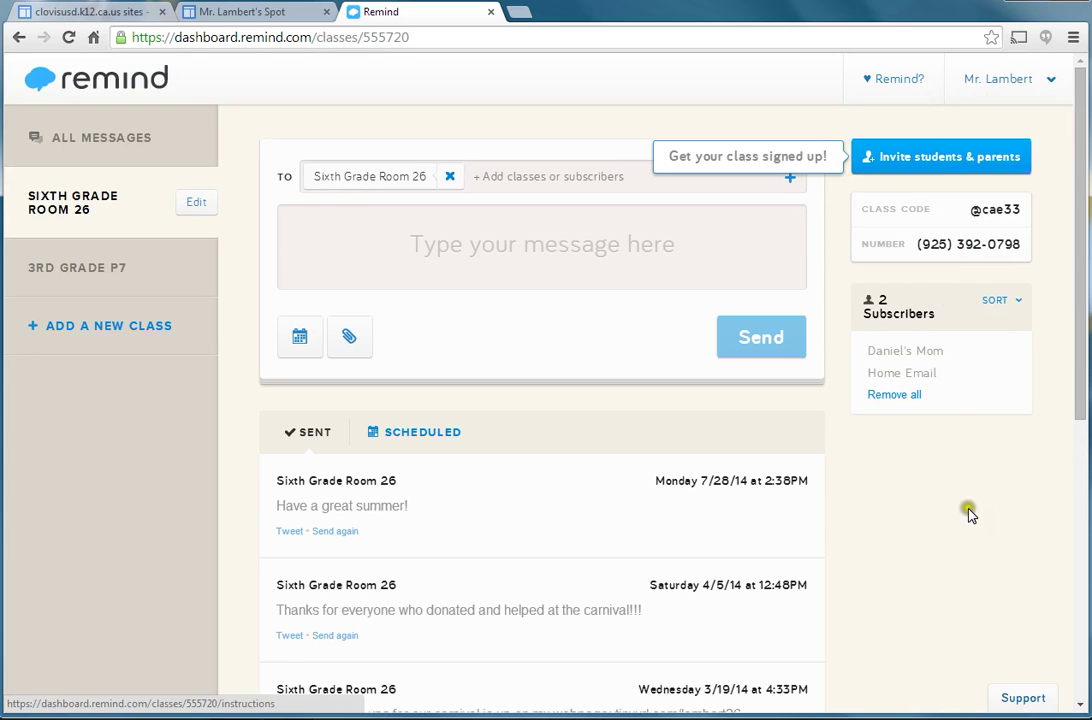
{"action": "left_click", "coordinate": [996, 96]}
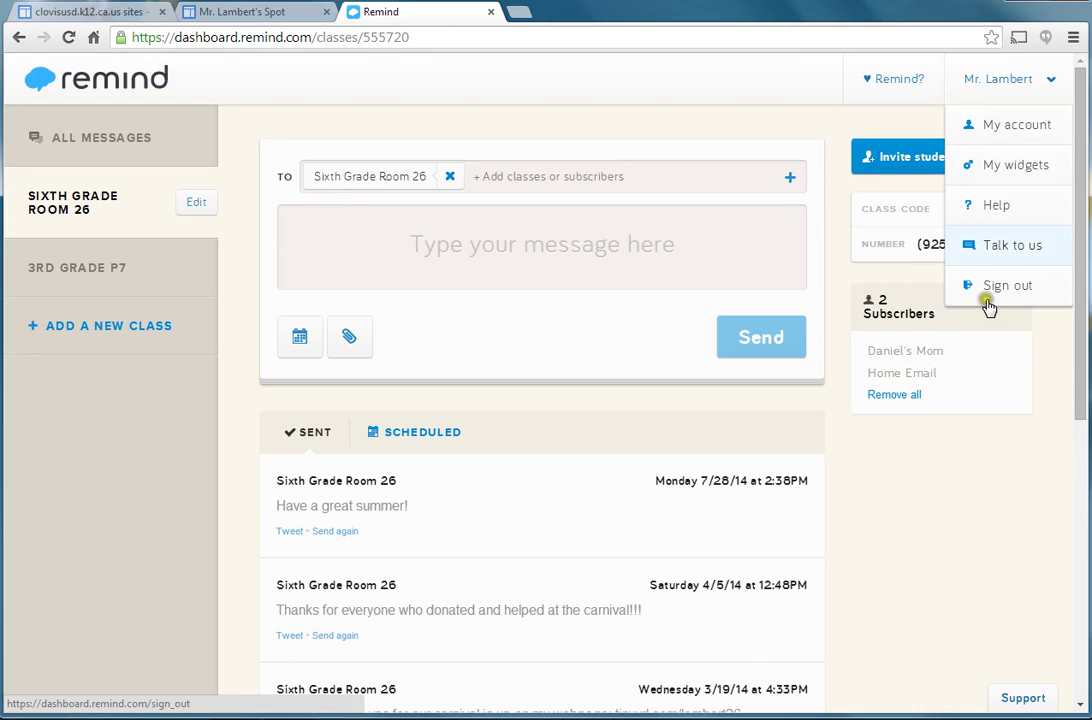
Go to My widgets to list embed codes for 3rd Grade P7, All Classes and Sixth Grade Room 26
{"action": "left_click", "coordinate": [987, 168]}
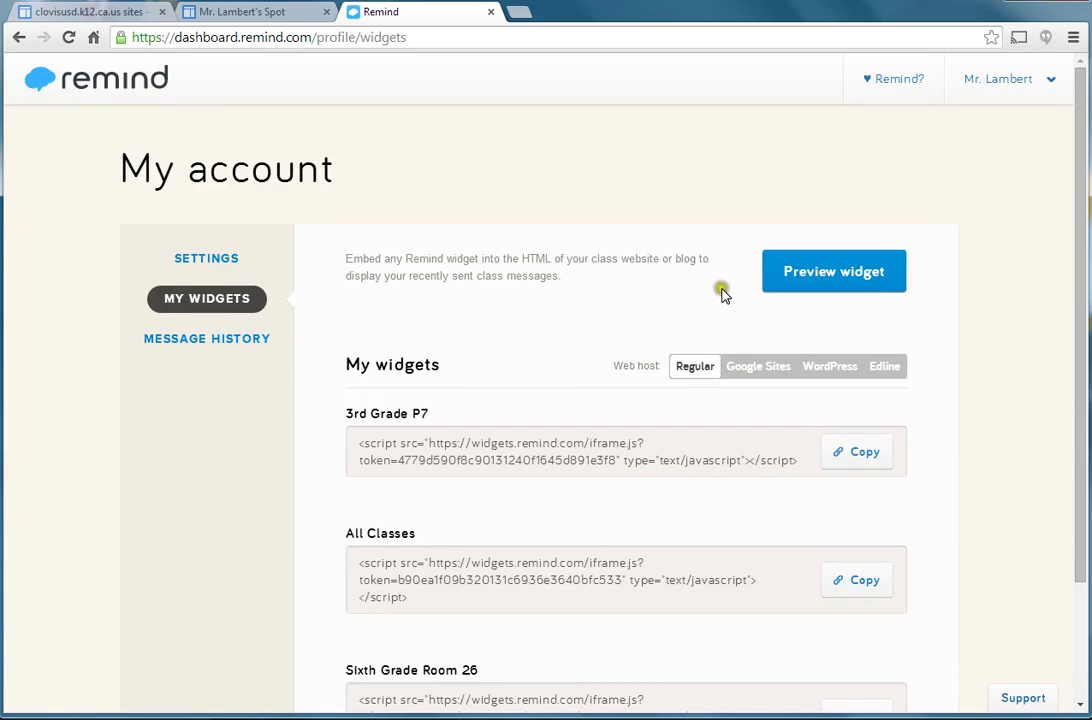
{"action": "scroll", "coordinate": [560, 308], "scroll_direction": "down", "scroll_amount": 1}
{"action": "scroll", "coordinate": [537, 308], "scroll_direction": "down", "scroll_amount": 1}
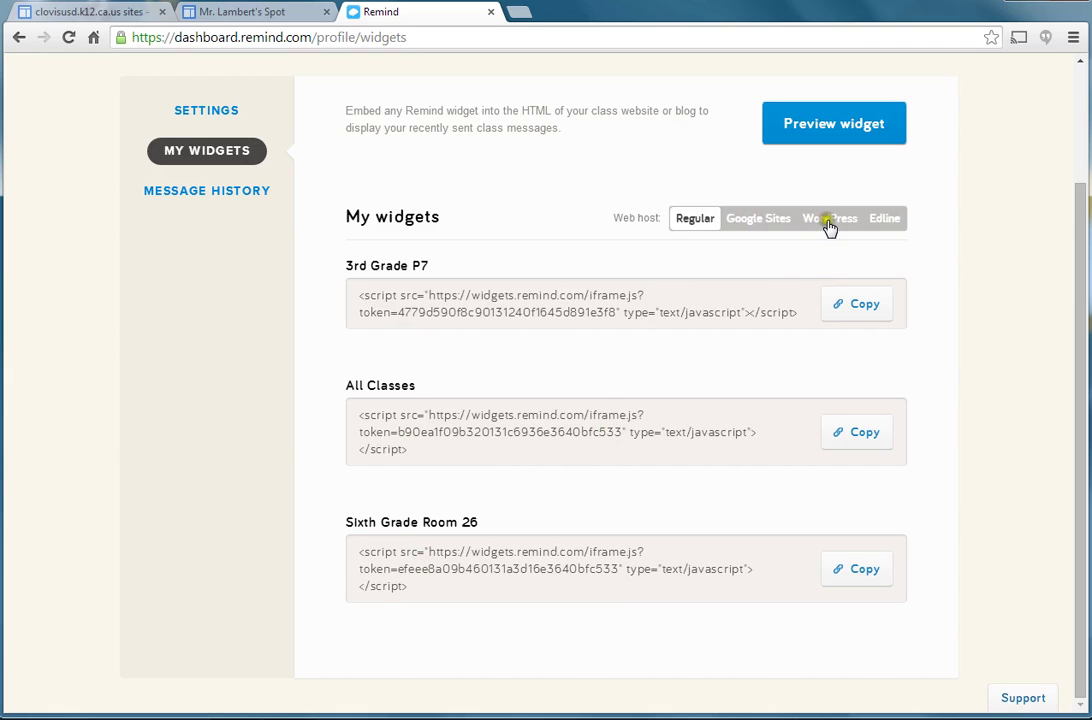
Try the Edline and WordPress formats, settle on Google Sites, and copy the Sixth Grade Room 26 URL
{"action": "left_click", "coordinate": [884, 222]}
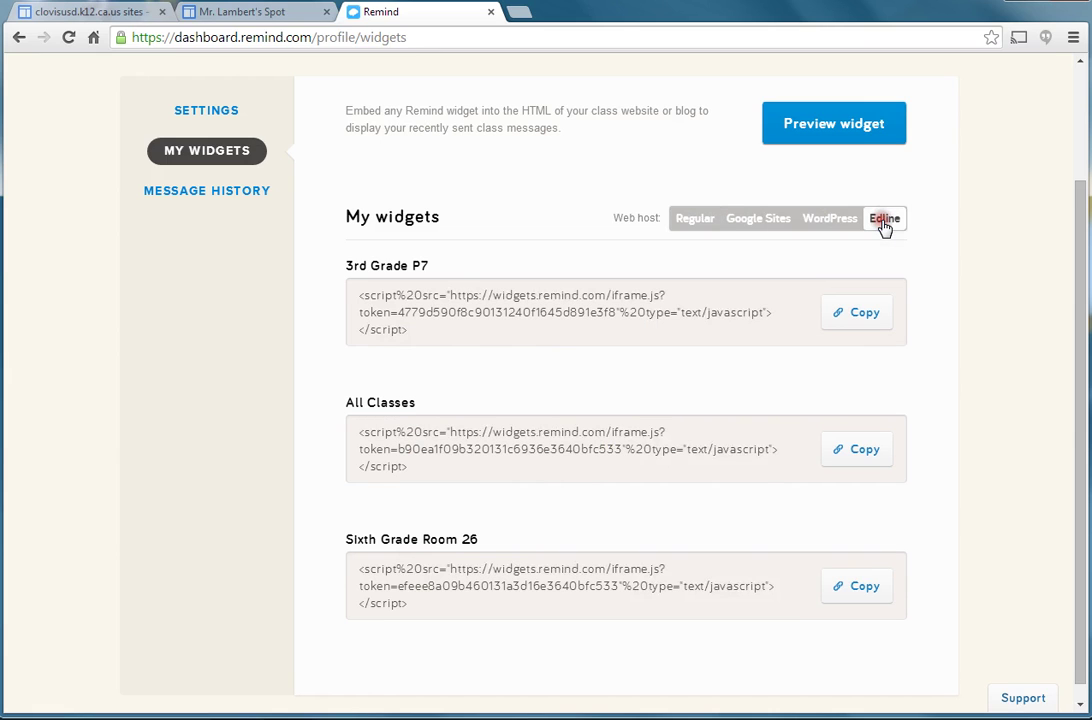
{"action": "left_click", "coordinate": [843, 222]}
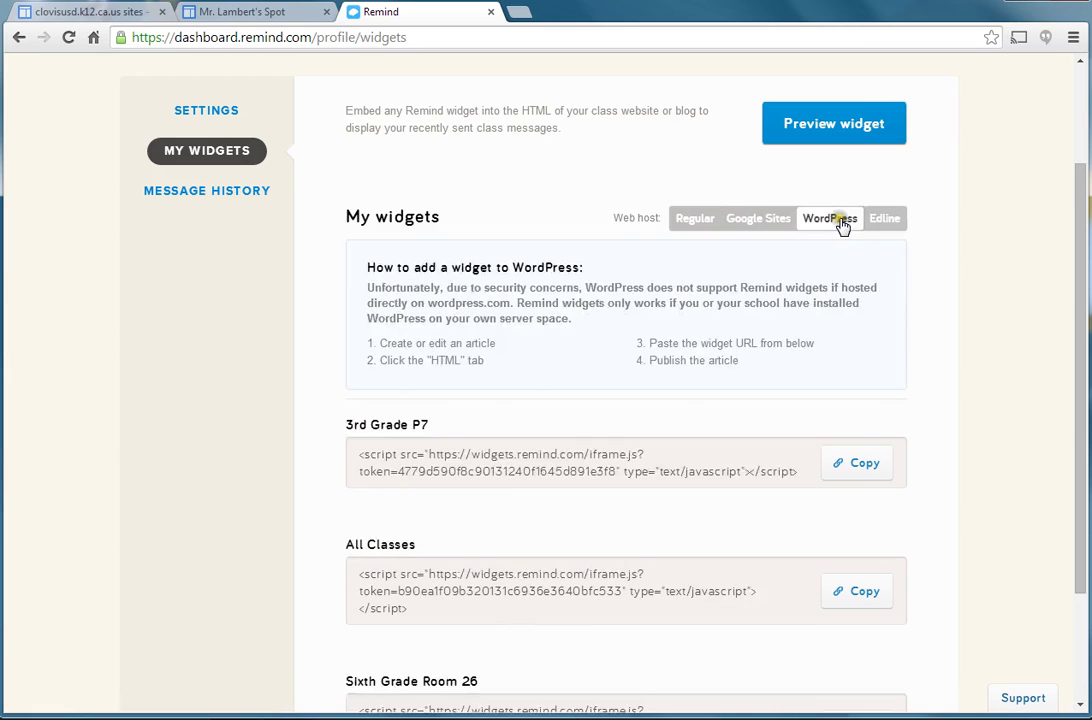
{"action": "left_click", "coordinate": [757, 220]}
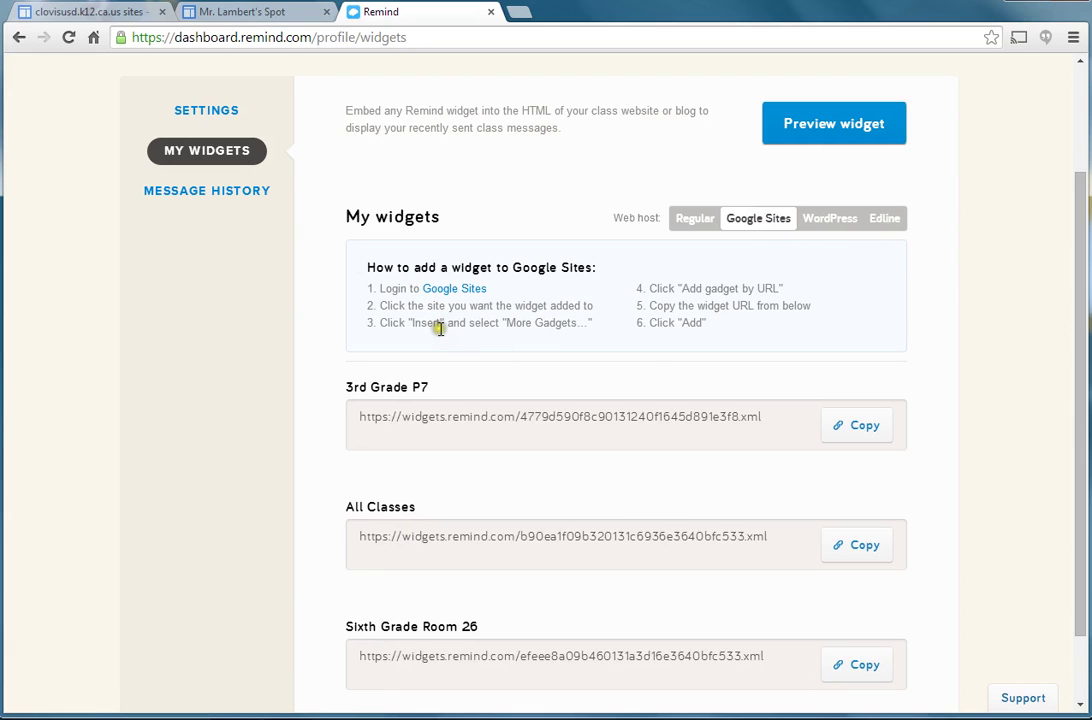
{"action": "scroll", "coordinate": [512, 440], "scroll_direction": "down", "scroll_amount": 2}
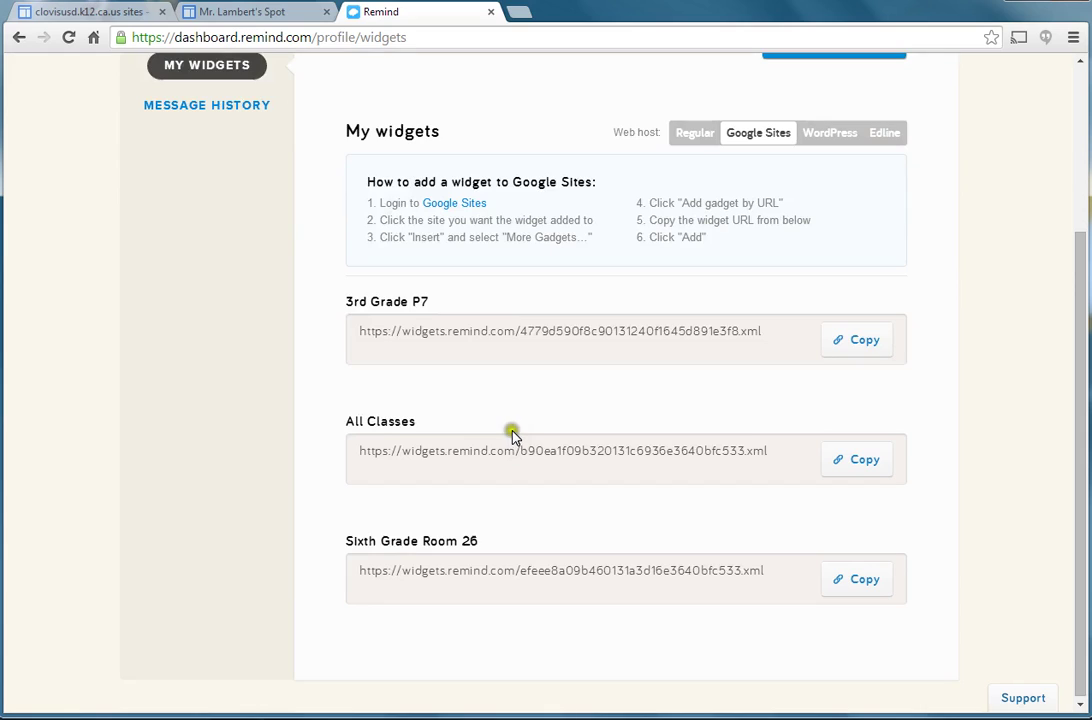
{"action": "left_click", "coordinate": [845, 583]}
In the Sites editor, go through Insert > More gadgets to Add gadget by URL
{"action": "left_click", "coordinate": [250, 12]}
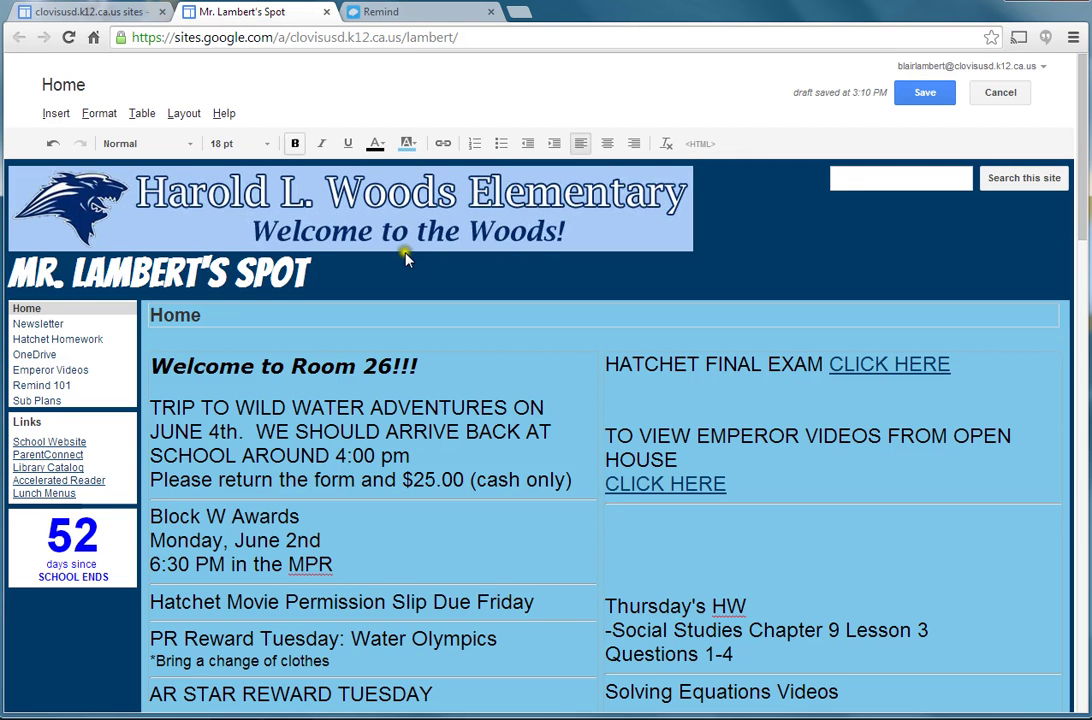
{"action": "left_click", "coordinate": [57, 114]}
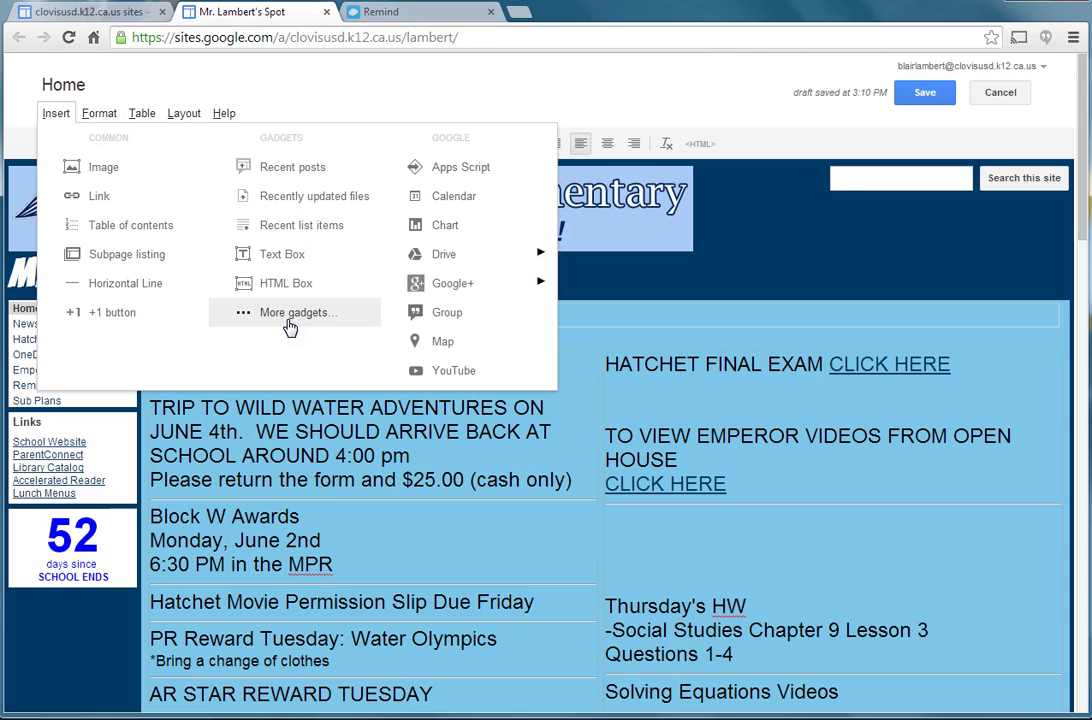
{"action": "left_click", "coordinate": [289, 327]}
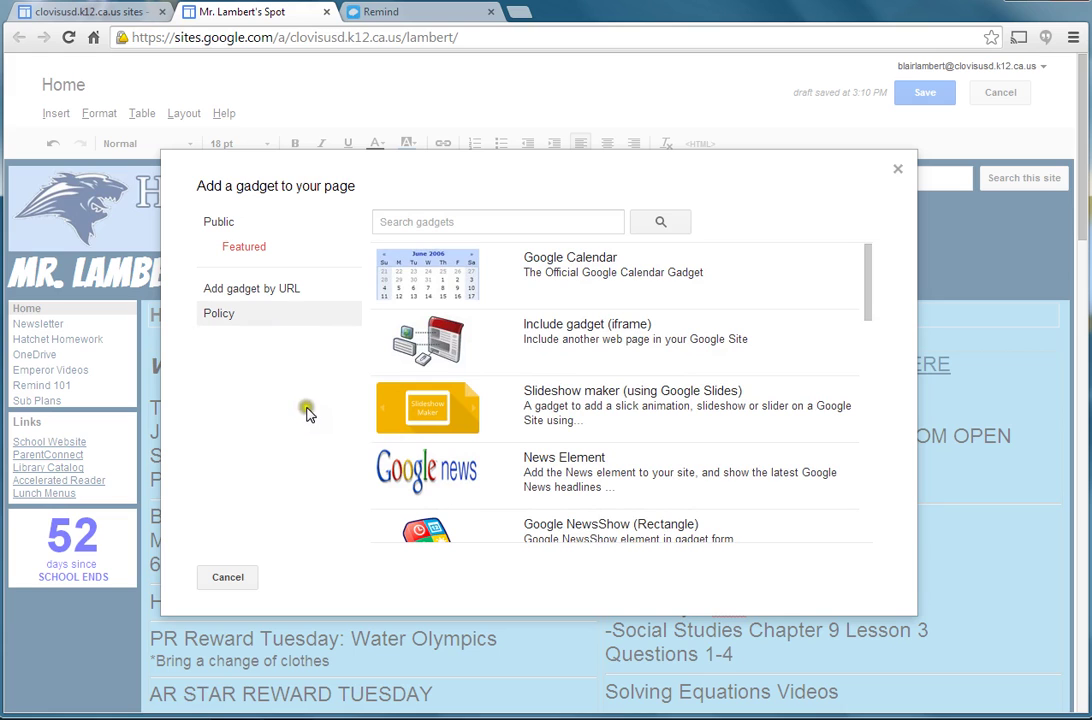
{"action": "mouse_move", "coordinate": [866, 289]}
{"action": "left_mouse_down"}
{"action": "mouse_move", "coordinate": [871, 413]}
{"action": "mouse_move", "coordinate": [865, 285]}
{"action": "left_mouse_up"}
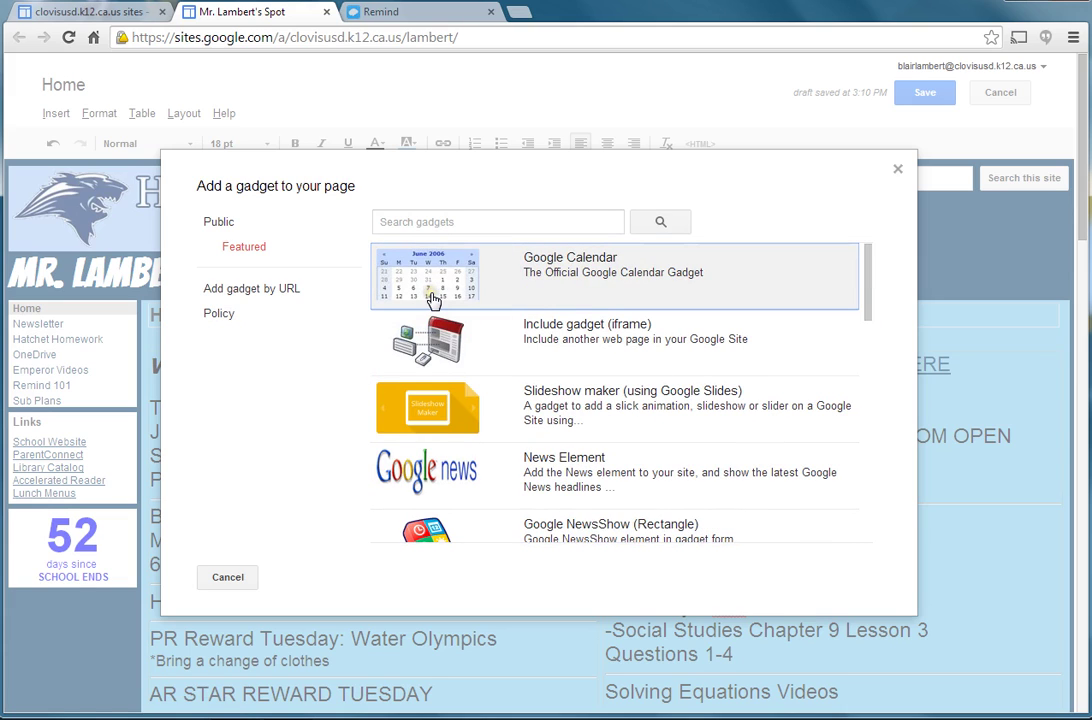
{"action": "left_click", "coordinate": [266, 295]}
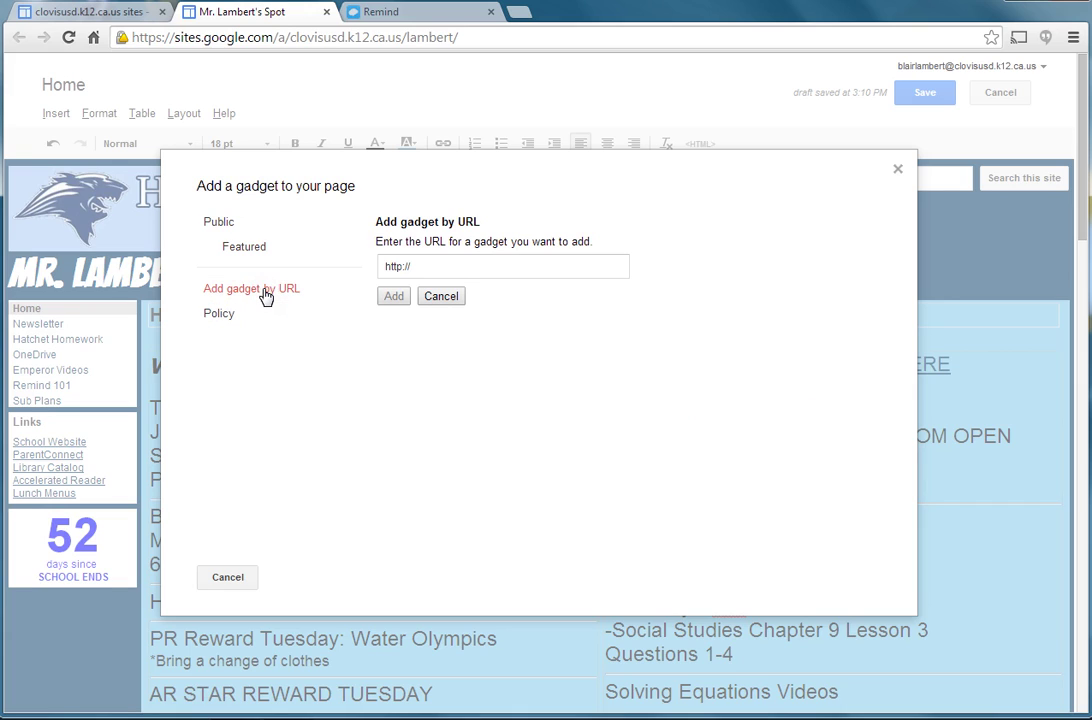
Paste the Remind widget URL, add it, and accept the default display settings
{"action": "left_click", "coordinate": [428, 265]}
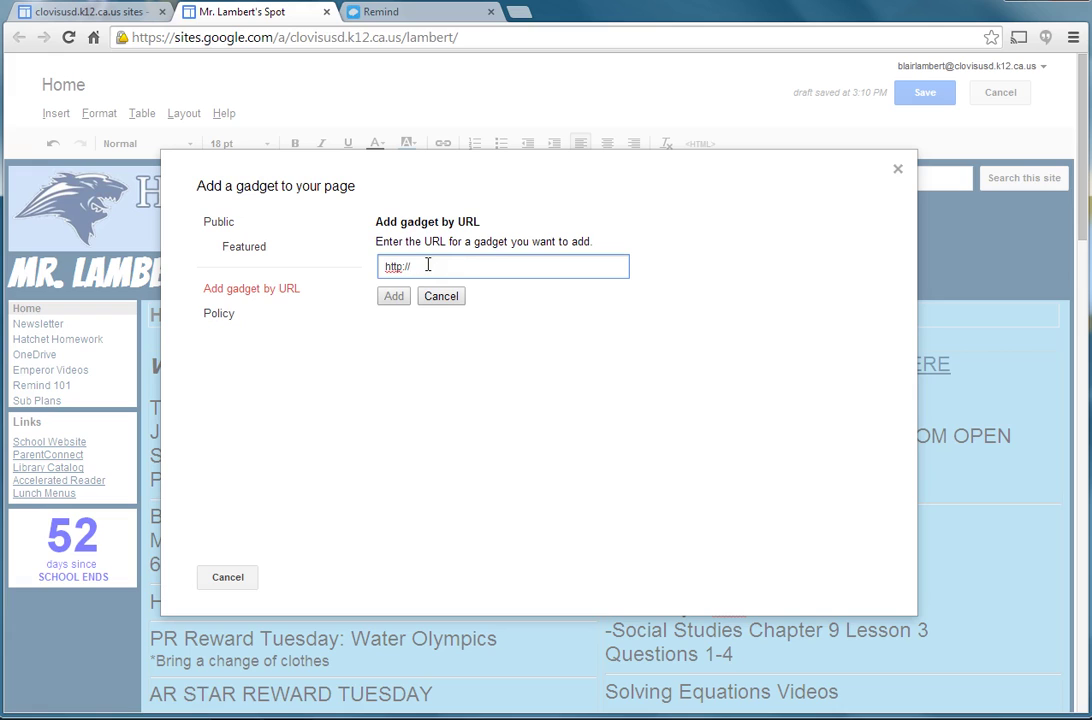
{"action": "key", "text": "BackSpace"}
{"action": "key", "text": "BackSpace"}
{"action": "key", "text": "BackSpace"}
{"action": "key", "text": "BackSpace"}
{"action": "key", "text": "BackSpace"}
{"action": "key", "text": "BackSpace"}
{"action": "key", "text": "ctrl+v"}
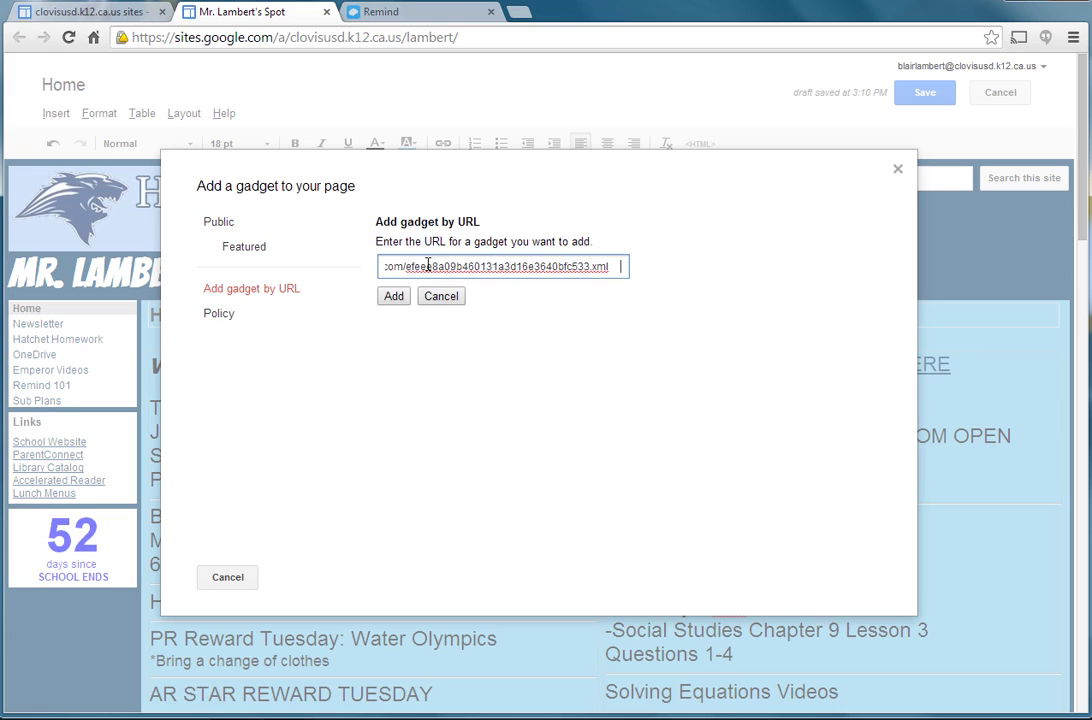
{"action": "left_click", "coordinate": [393, 298]}
{"action": "left_click", "coordinate": [336, 569]}
{"action": "scroll", "coordinate": [585, 514], "scroll_direction": "down", "scroll_amount": 1}
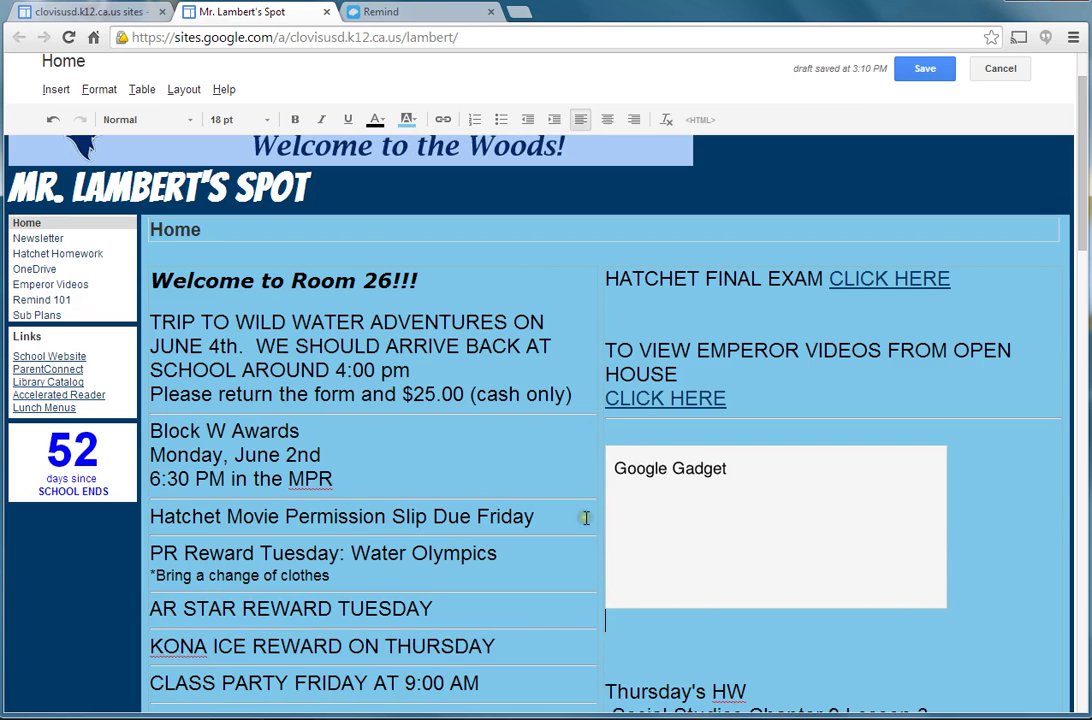
{"action": "scroll", "coordinate": [890, 520], "scroll_direction": "up", "scroll_amount": 1}
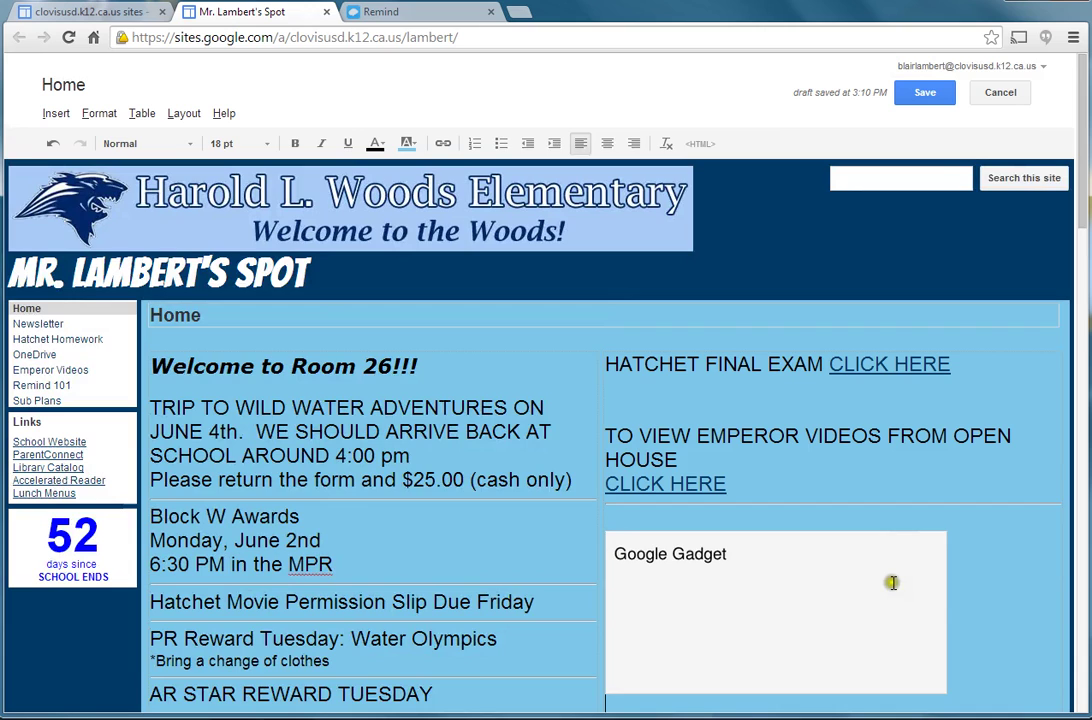
{"action": "left_click", "coordinate": [914, 102]}
{"action": "scroll", "coordinate": [918, 340], "scroll_direction": "down", "scroll_amount": 2}
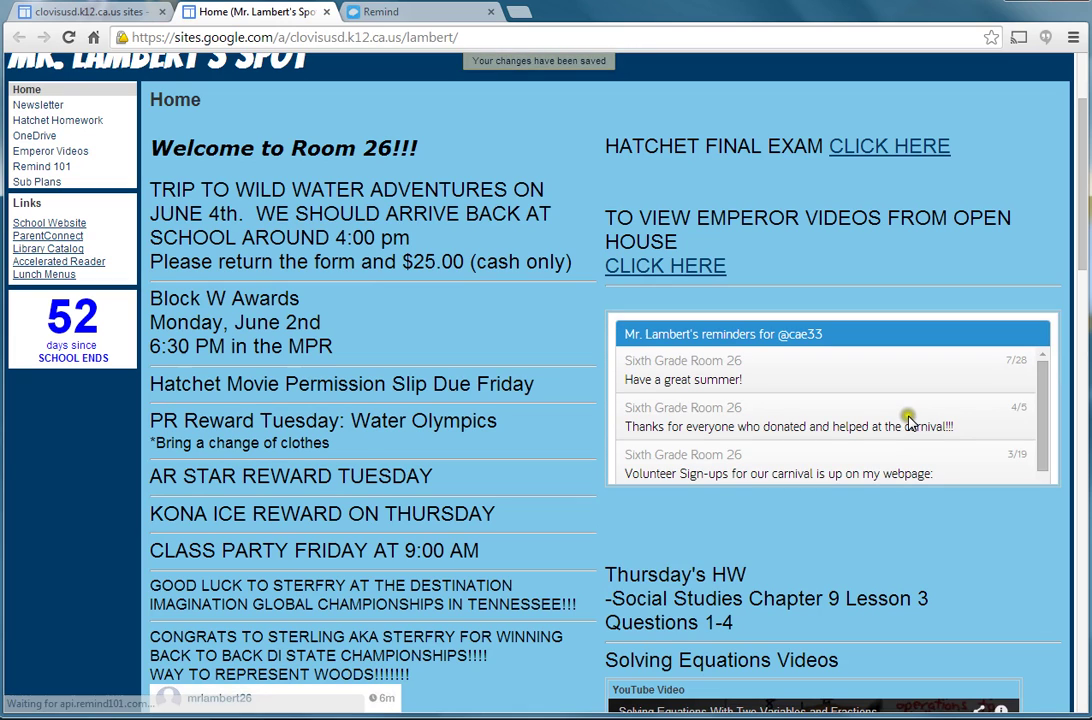
{"action": "left_click_drag", "start_coordinate": [1040, 390], "coordinate": [1024, 347]}
{"action": "scroll", "coordinate": [938, 357], "scroll_direction": "down", "scroll_amount": 3}
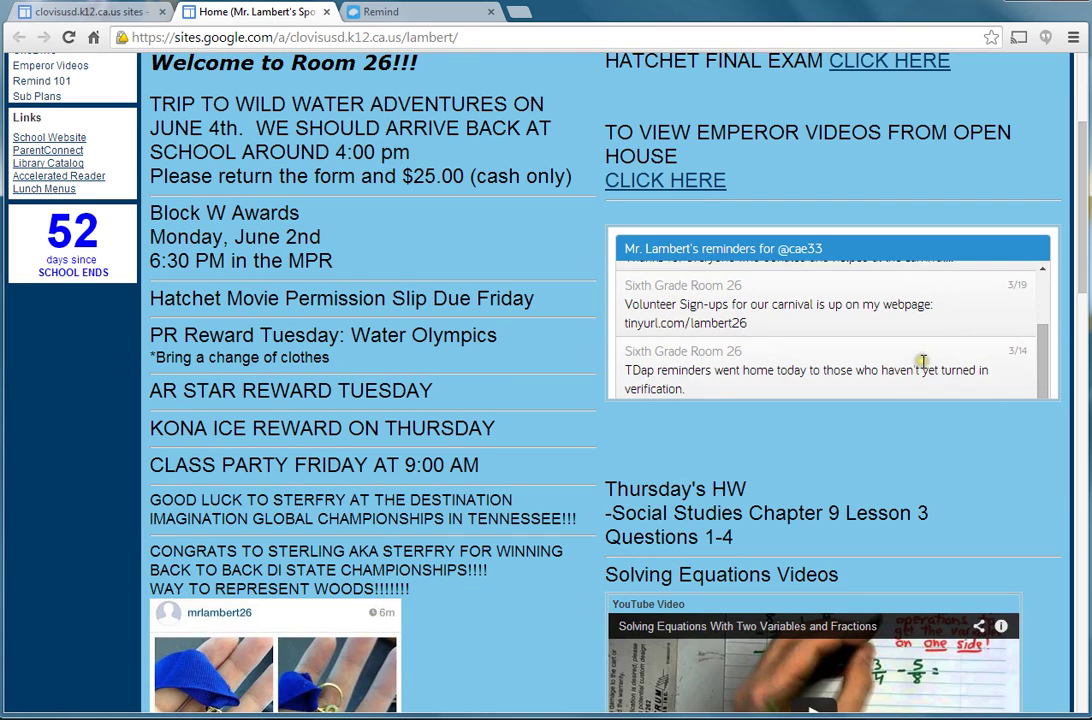
{"action": "scroll", "coordinate": [924, 363], "scroll_direction": "up", "scroll_amount": 3}
{"action": "scroll", "coordinate": [958, 366], "scroll_direction": "up", "scroll_amount": 3}
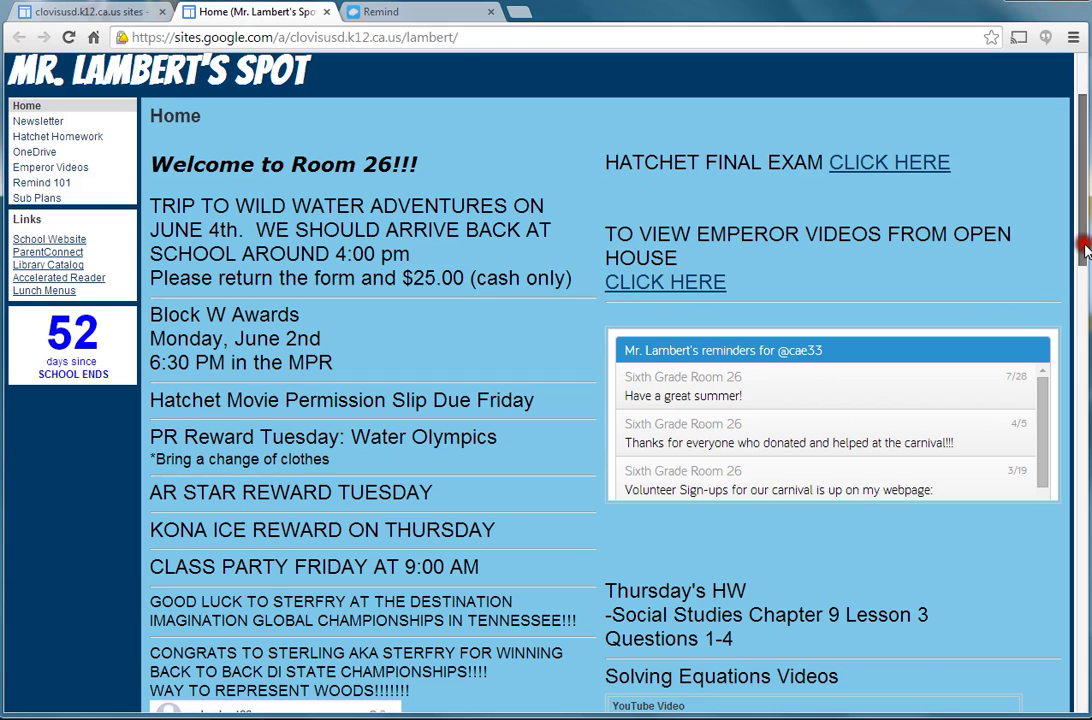
{"action": "left_click", "coordinate": [1043, 406]}
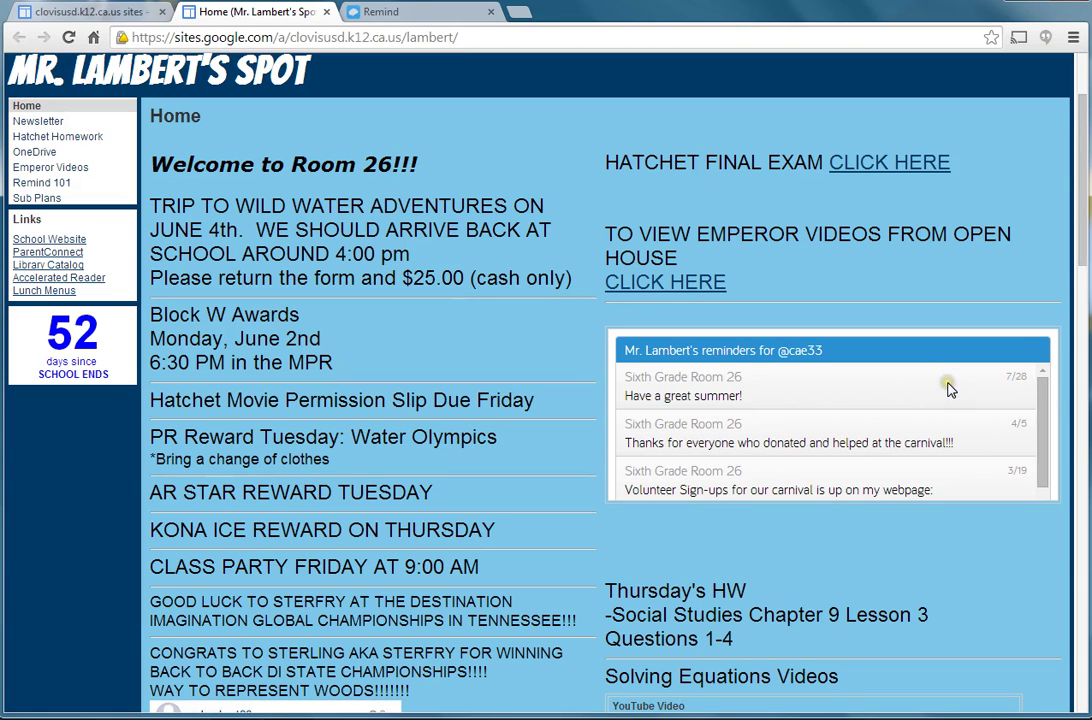
{"action": "left_click_drag", "start_coordinate": [1085, 232], "coordinate": [1080, 178]}
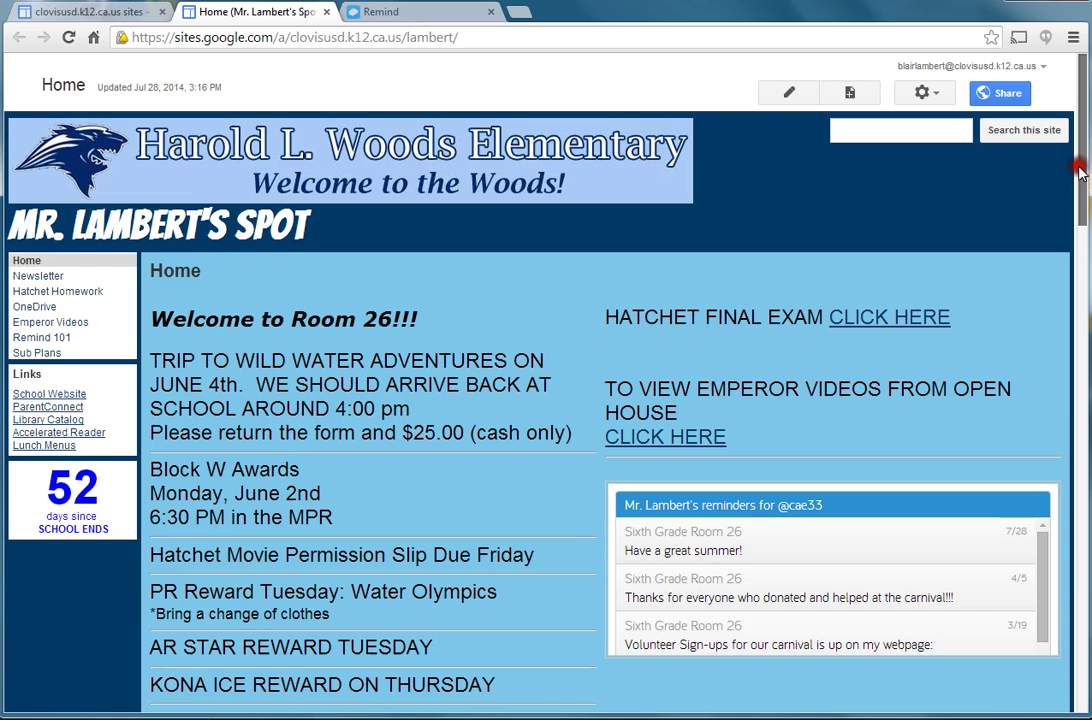
Change the Remind gadget's height from 200 to 400 pixels in its settings and save the Home page
{"action": "left_click", "coordinate": [780, 95]}
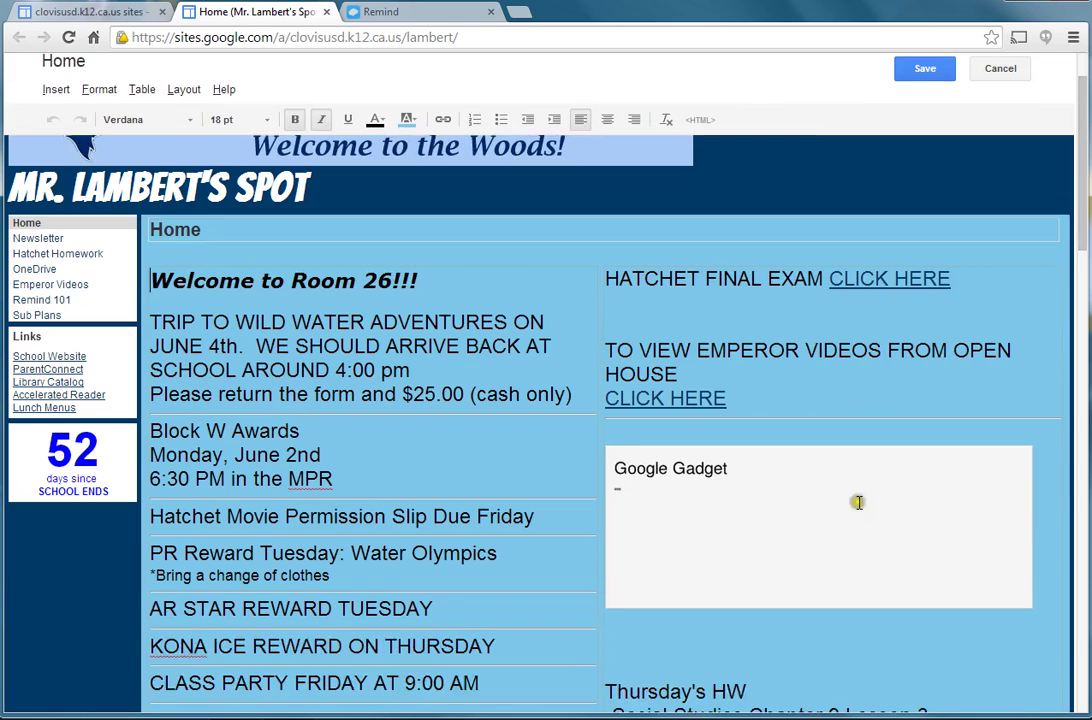
{"action": "left_click", "coordinate": [836, 507]}
{"action": "right_click", "coordinate": [837, 507]}
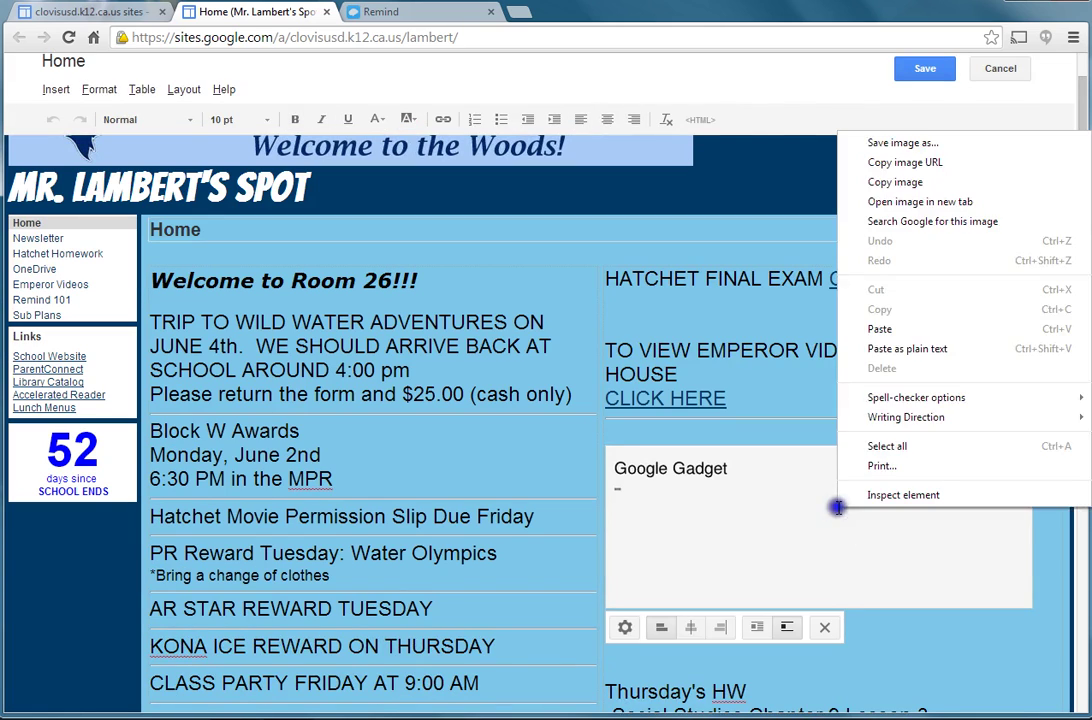
{"action": "left_click", "coordinate": [624, 628]}
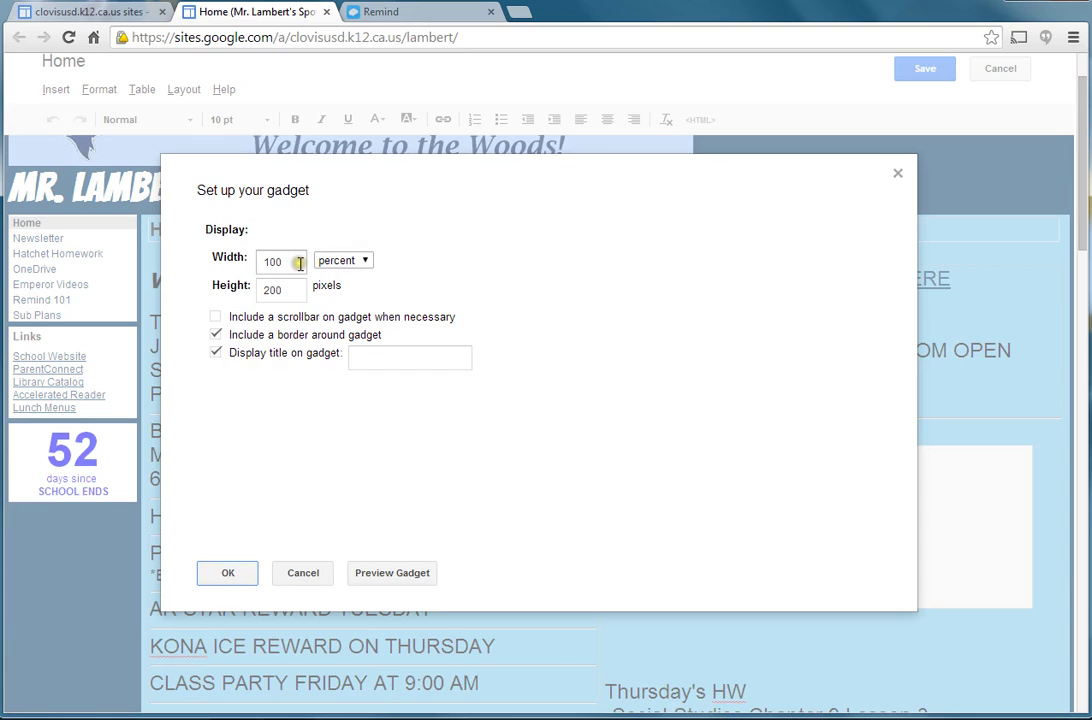
{"action": "left_click", "coordinate": [284, 292]}
{"action": "key", "text": "BackSpace"}
{"action": "key", "text": "BackSpace"}
{"action": "type", "text": "400"}
{"action": "left_click", "coordinate": [226, 578]}
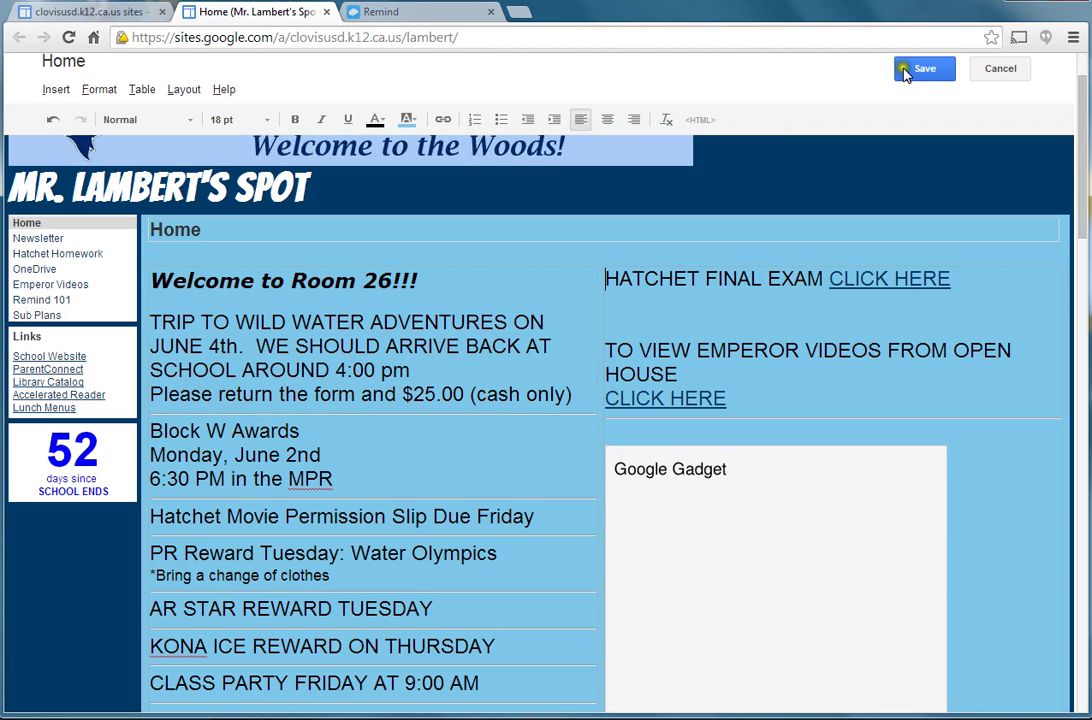
{"action": "left_click", "coordinate": [905, 72]}
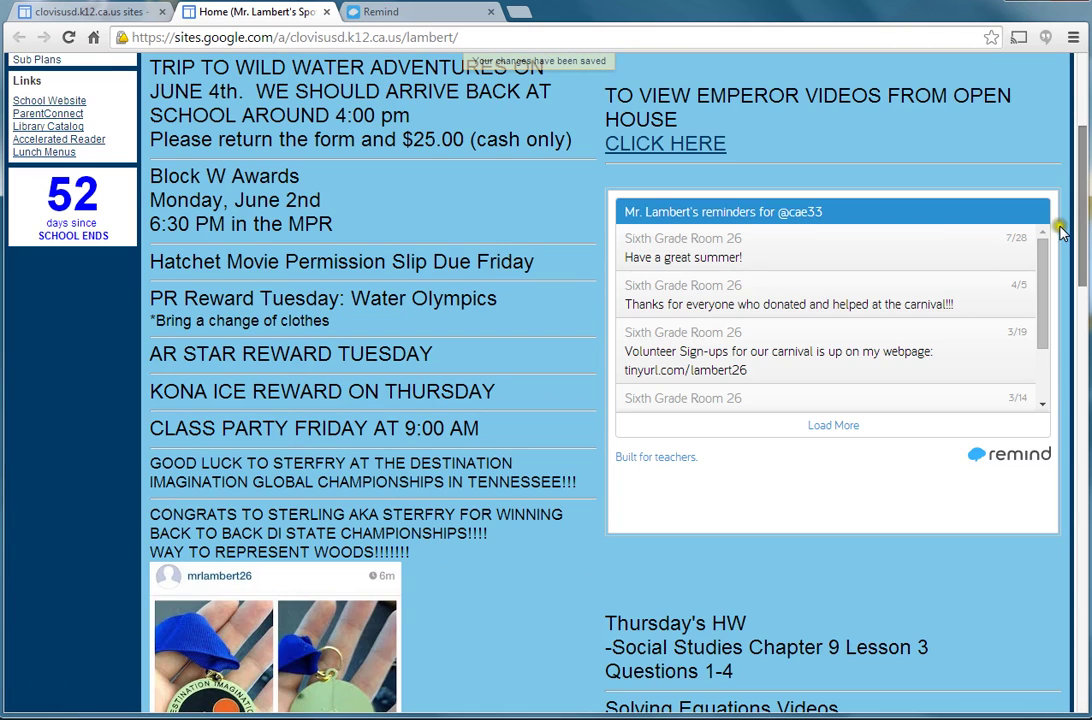
Scroll the saved homepage and the gadget's message list to review the taller Remind widget
{"action": "left_click_drag", "start_coordinate": [1041, 288], "coordinate": [1083, 200]}
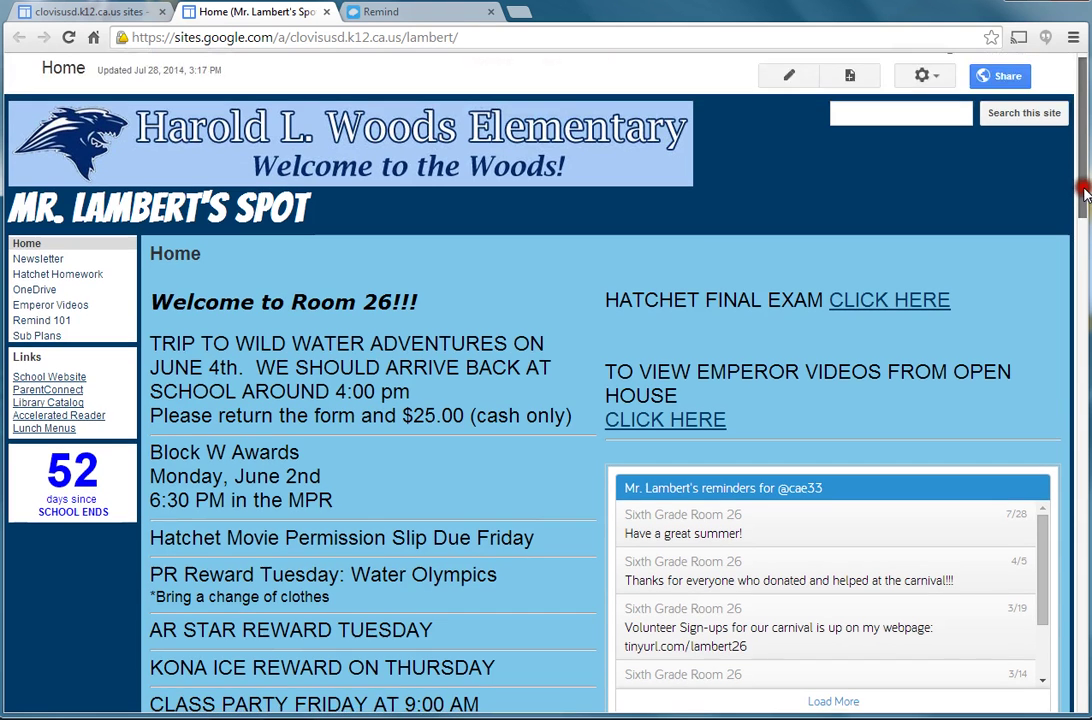
{"action": "scroll", "coordinate": [1060, 312], "scroll_direction": "down", "scroll_amount": 1}
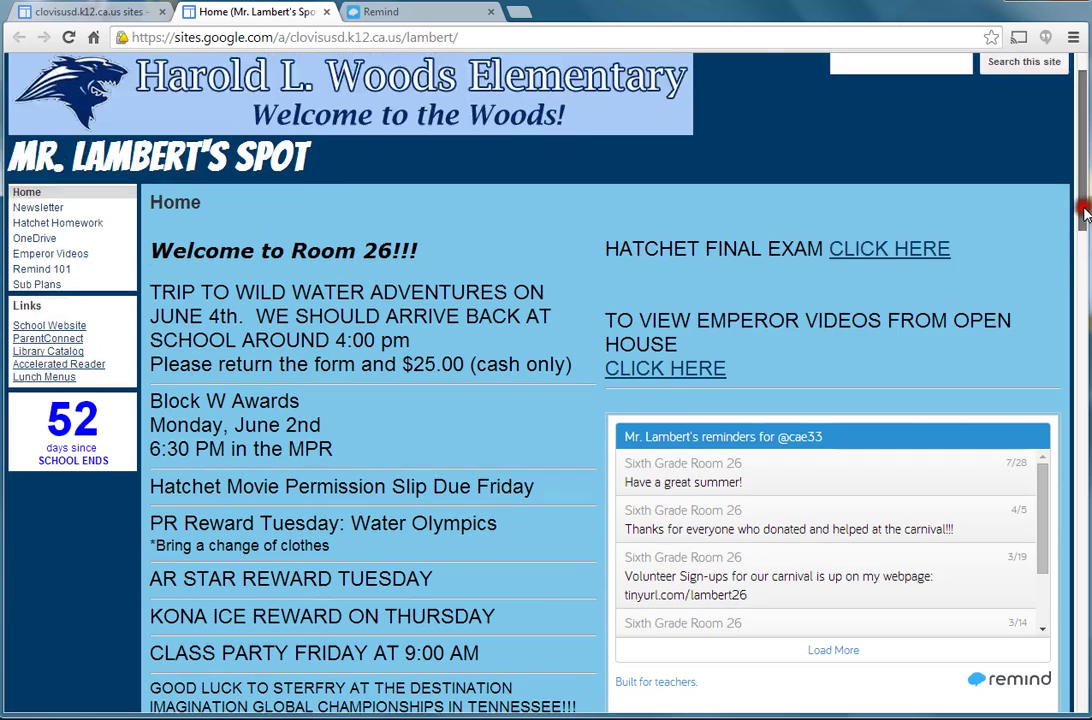
{"action": "left_click_drag", "start_coordinate": [1080, 232], "coordinate": [1083, 195]}
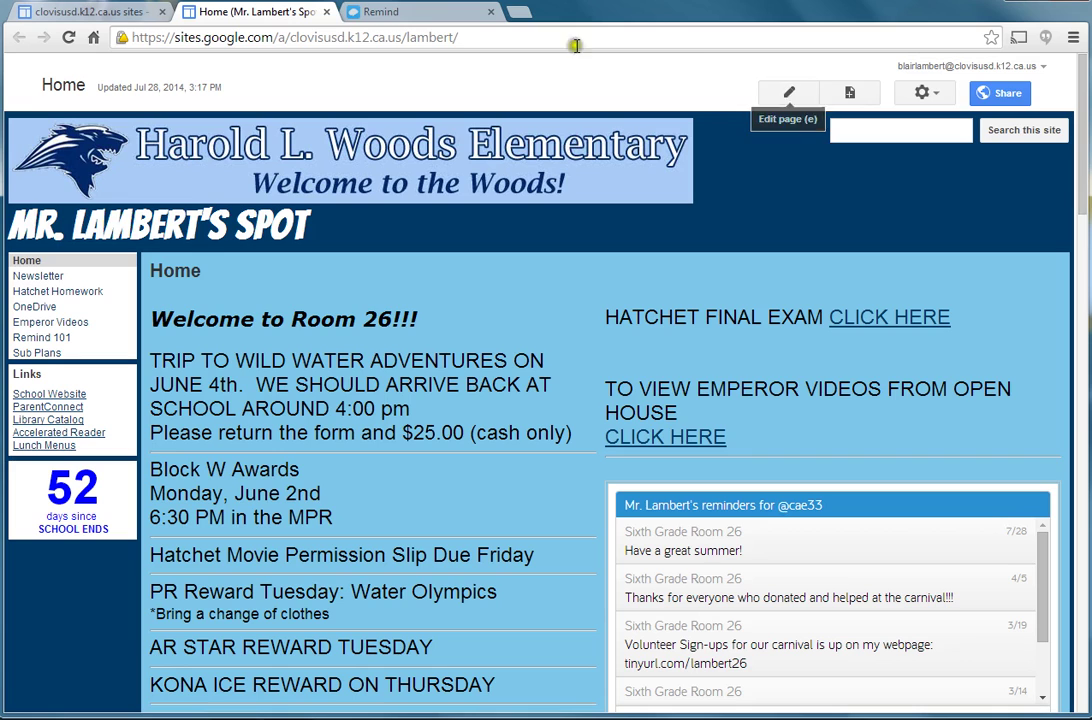
On Remind's My widgets page, compare the WordPress and Google Sites formats, ending on the Edline embed codes
{"action": "left_click", "coordinate": [408, 12]}
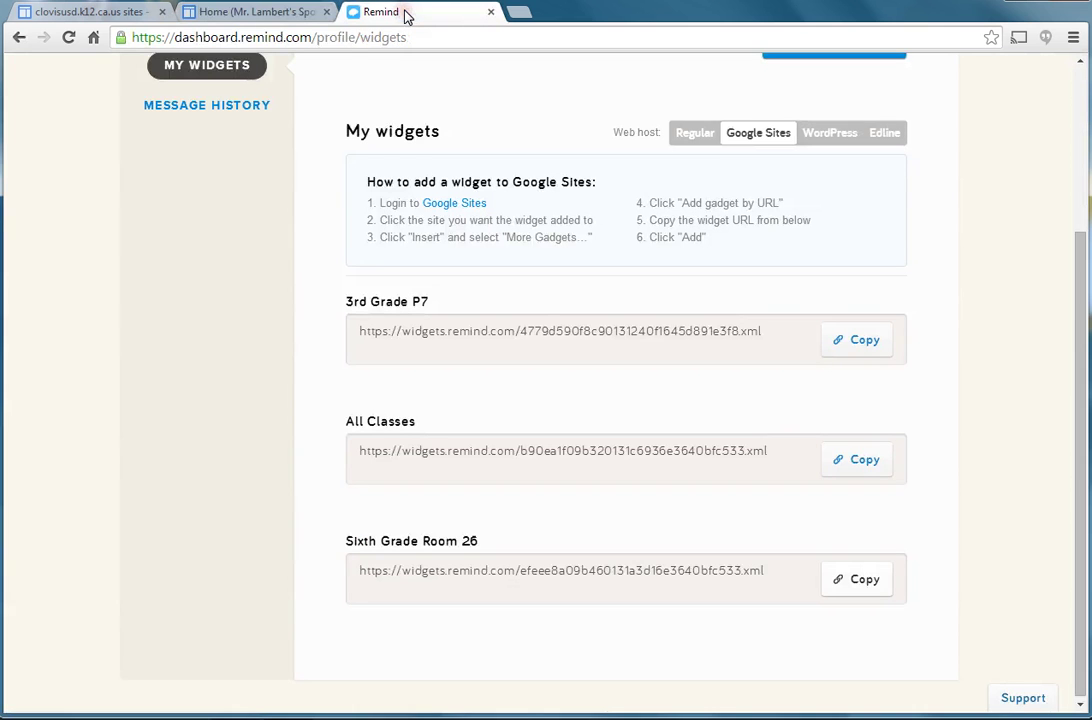
{"action": "scroll", "coordinate": [600, 310], "scroll_direction": "up", "scroll_amount": 2}
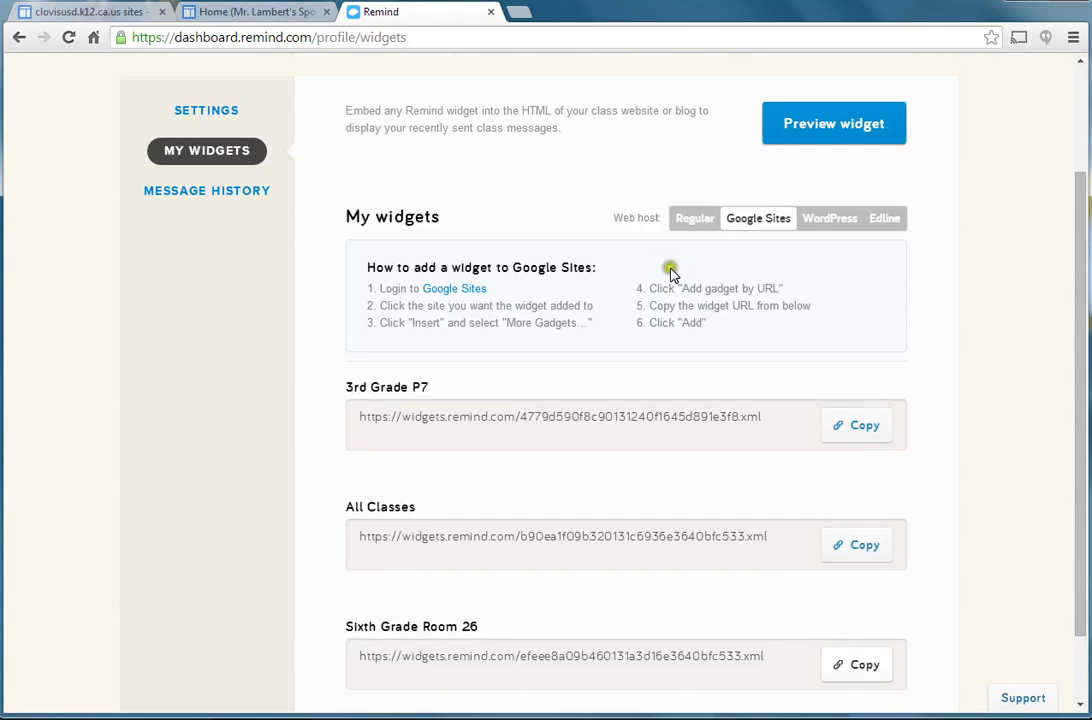
{"action": "scroll", "coordinate": [735, 212], "scroll_direction": "up", "scroll_amount": 3}
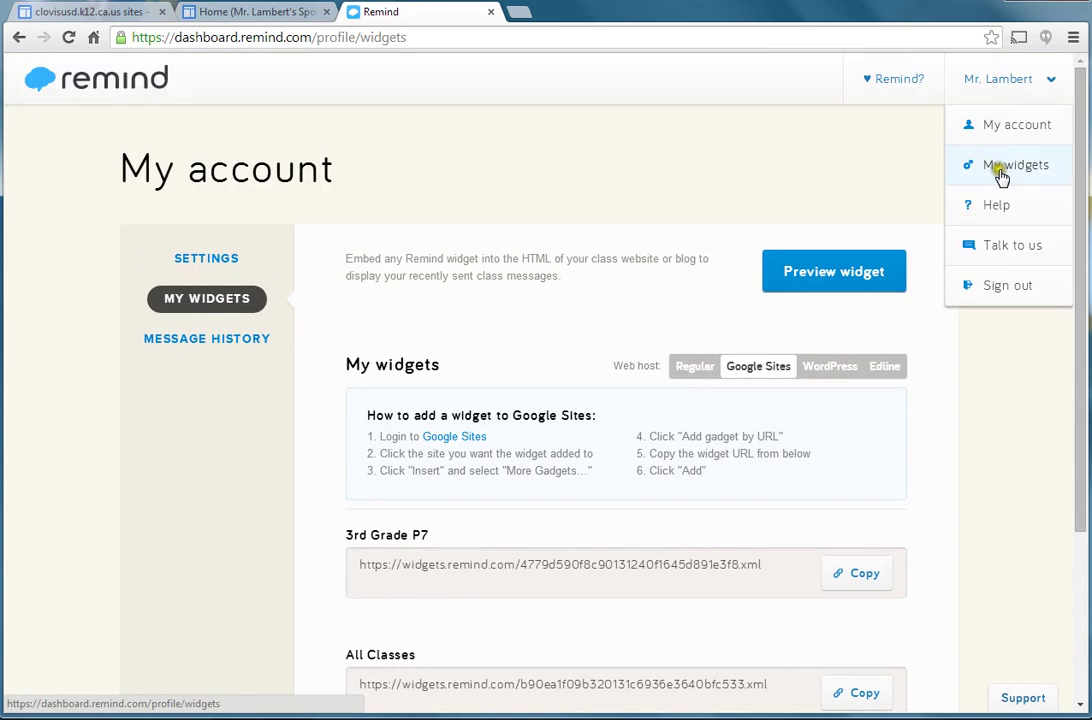
{"action": "left_click", "coordinate": [815, 370]}
{"action": "scroll", "coordinate": [617, 446], "scroll_direction": "down", "scroll_amount": 2}
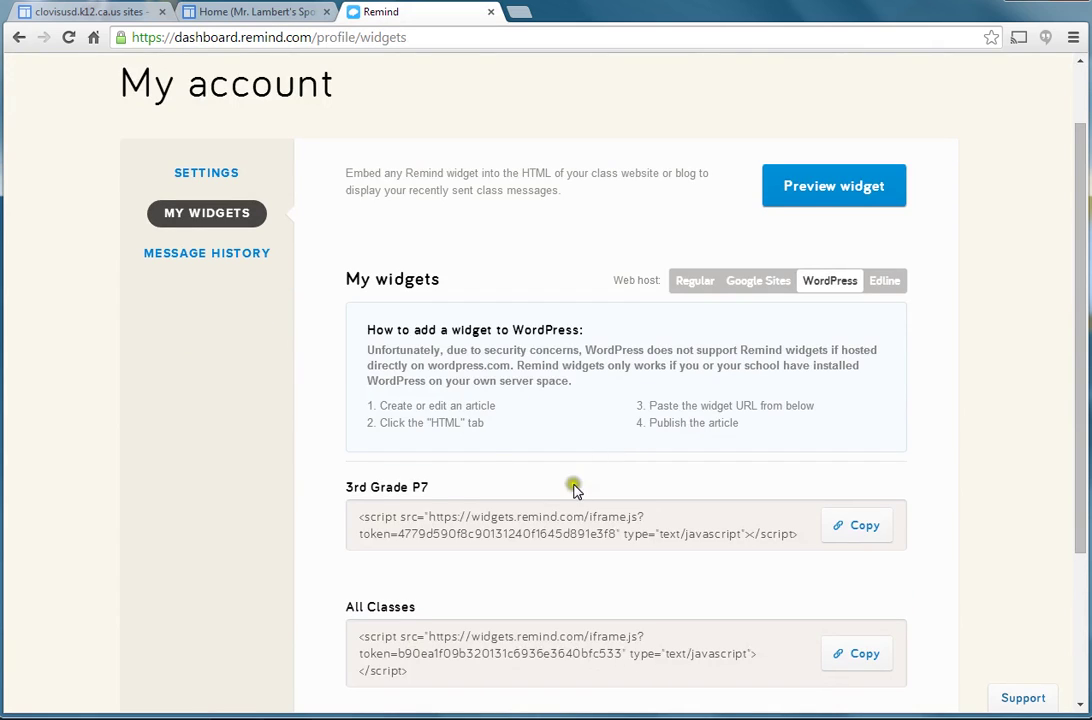
{"action": "left_click", "coordinate": [760, 283]}
{"action": "left_click", "coordinate": [884, 282]}
{"action": "scroll", "coordinate": [558, 393], "scroll_direction": "down", "scroll_amount": 2}
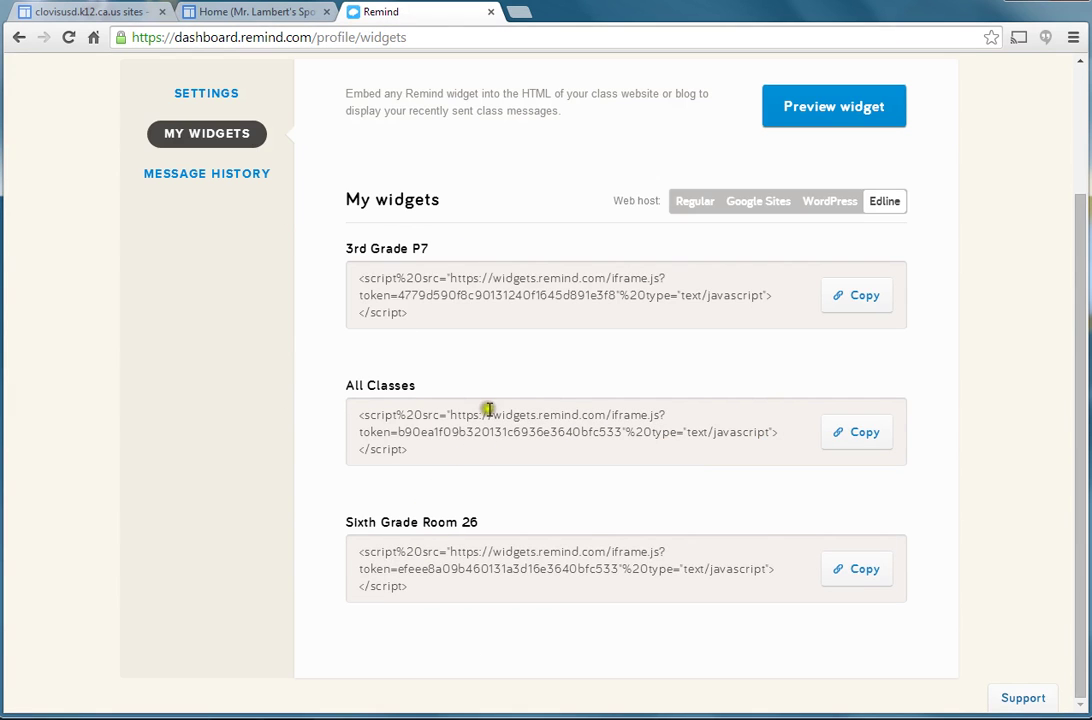
{"action": "scroll", "coordinate": [565, 349], "scroll_direction": "up", "scroll_amount": 3}
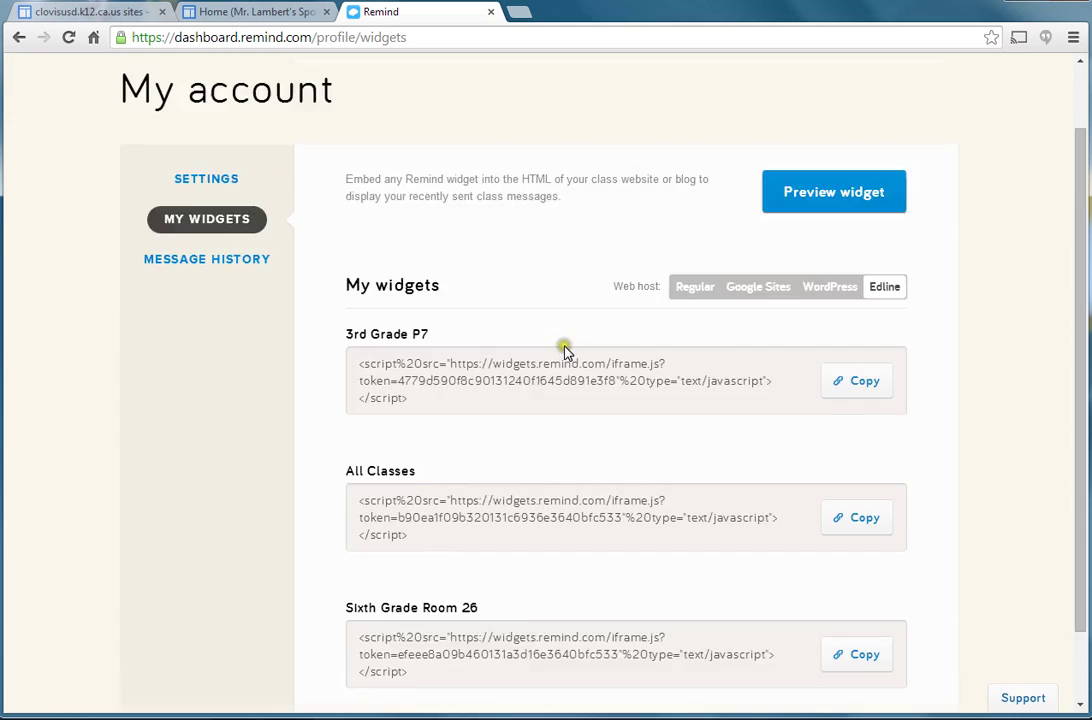
Return to the Mr. Lambert's Spot Home page and scroll down to the Remind gadget
{"action": "left_click", "coordinate": [232, 14]}
{"action": "scroll", "coordinate": [563, 338], "scroll_direction": "down", "scroll_amount": 2}
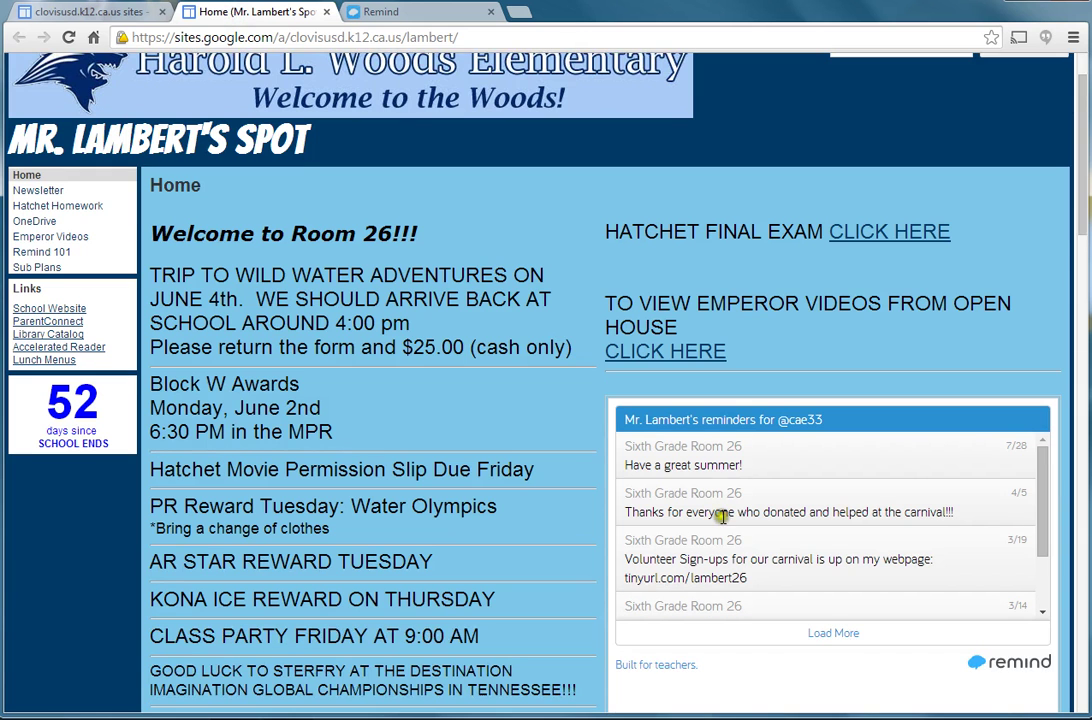